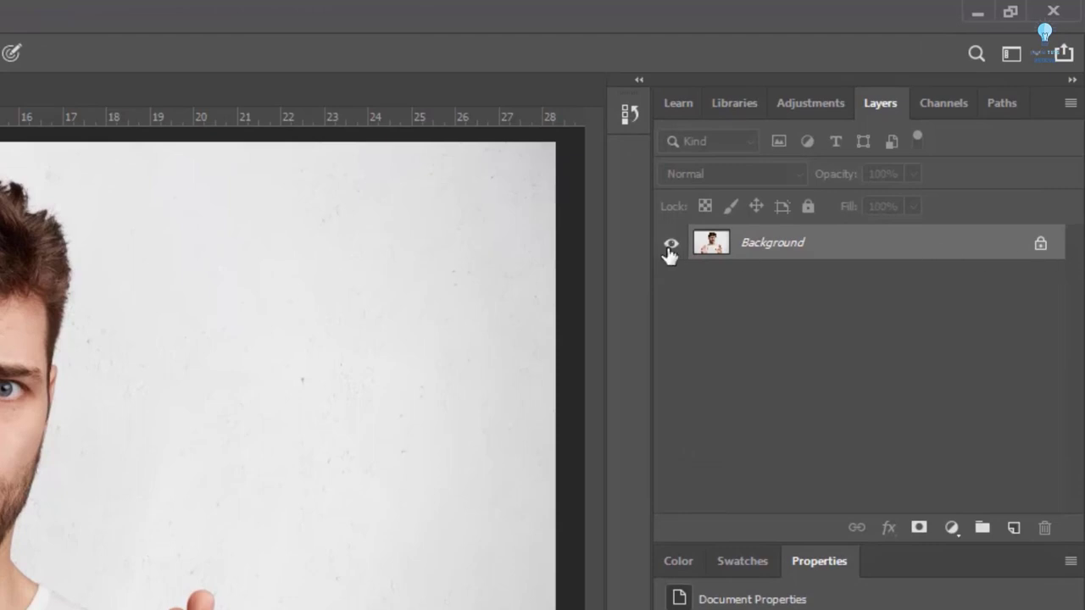
# - Unlock the Background layer of Image (4).jpg so it becomes an editable Layer 0
pyautogui.click(1041, 246)
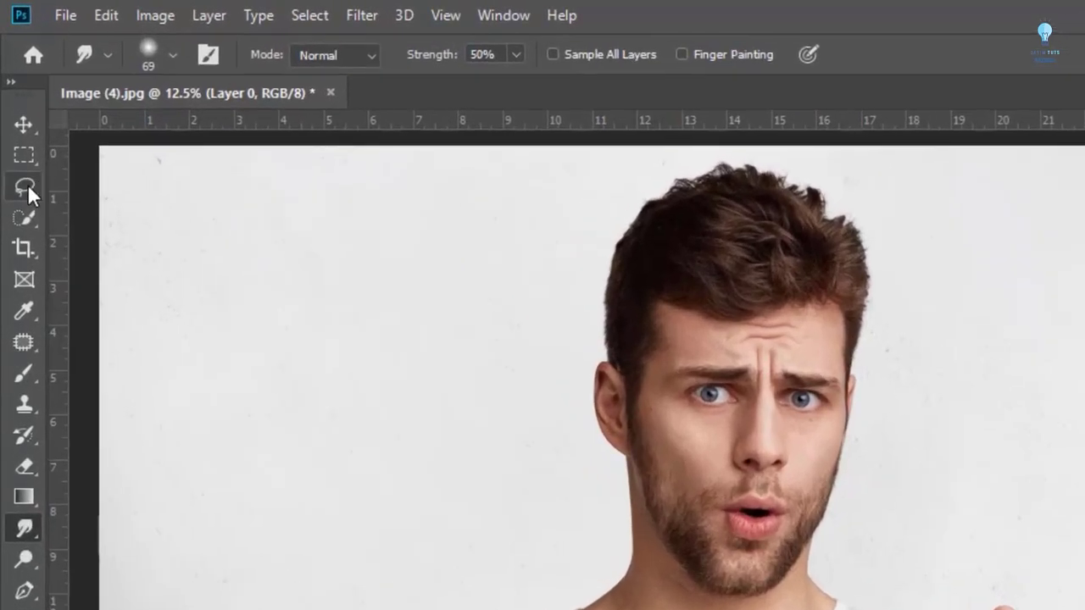
# - Switch from the Lasso tool group to the Quick Selection Tool
pyautogui.rightClick(15, 103)
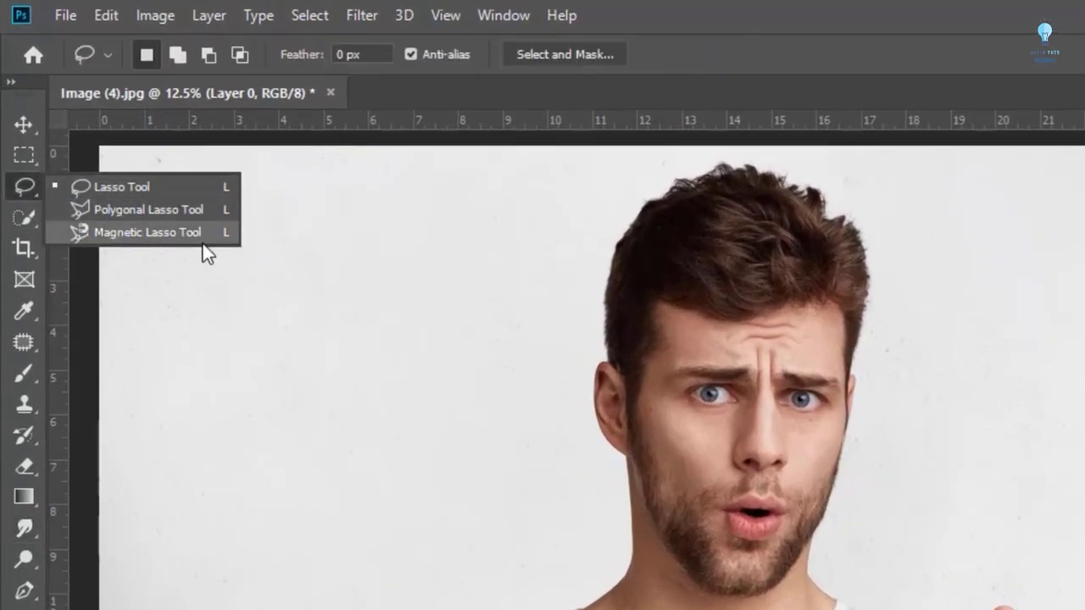
pyautogui.click(29, 215)
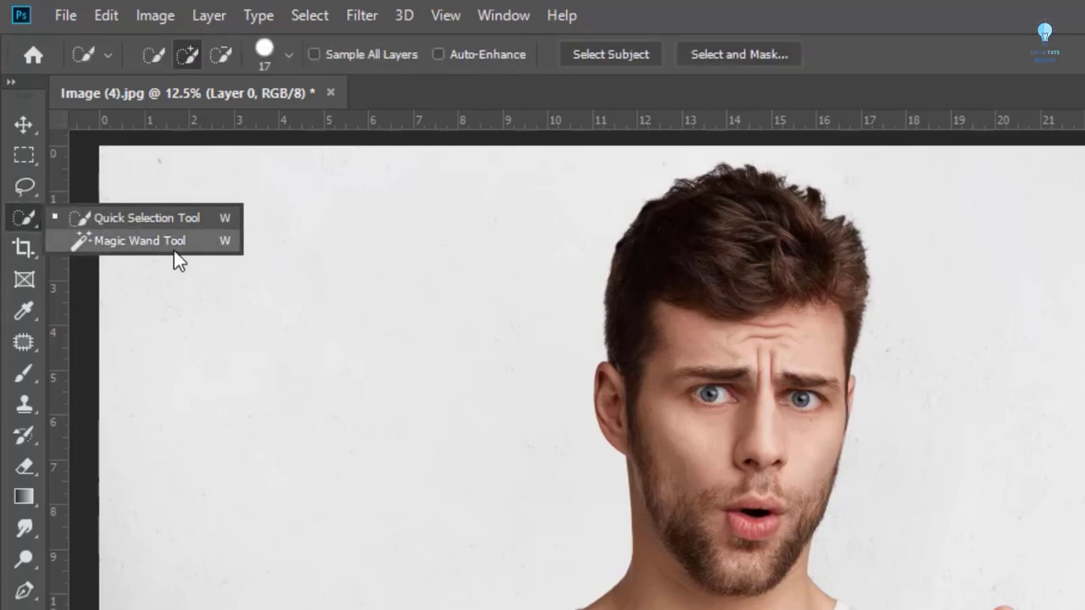
pyautogui.press('Escape')
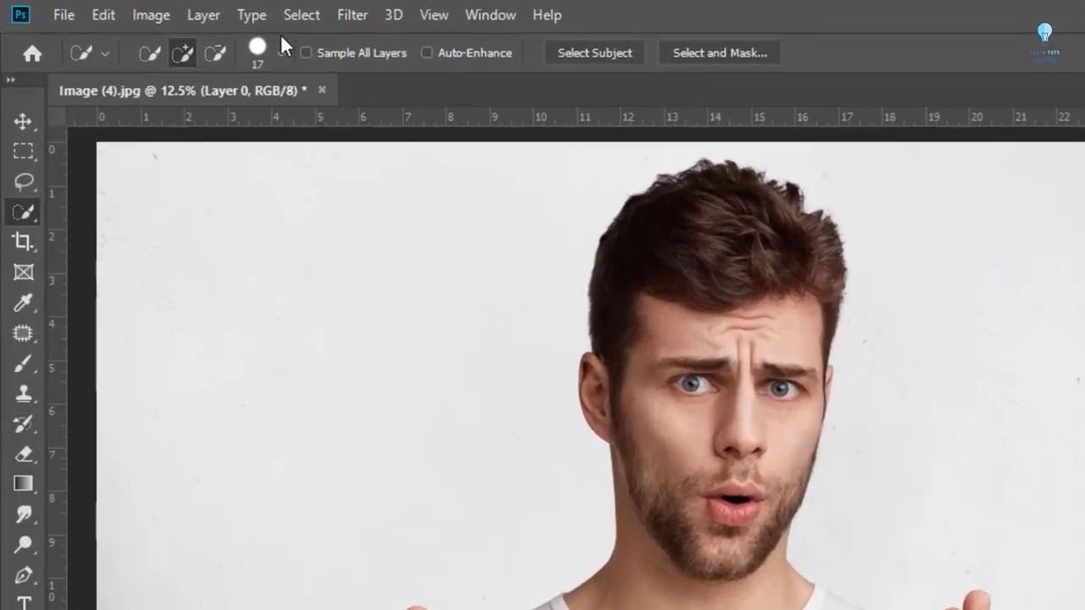
# - Run Select > Subject to outline the man's head, shirt and raised hands
pyautogui.click(299, 16)
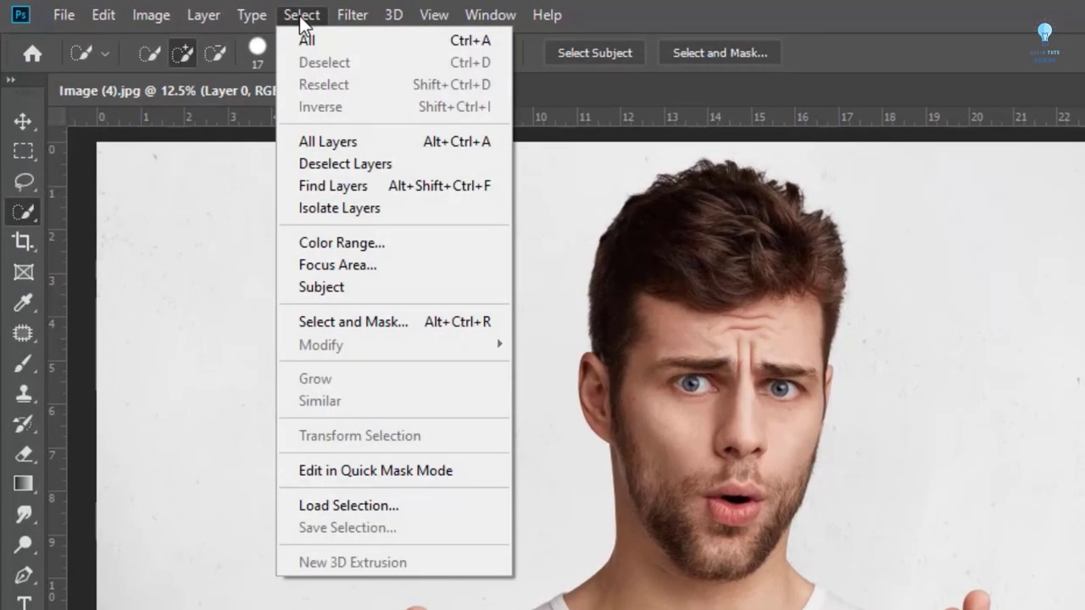
pyautogui.click(326, 285)
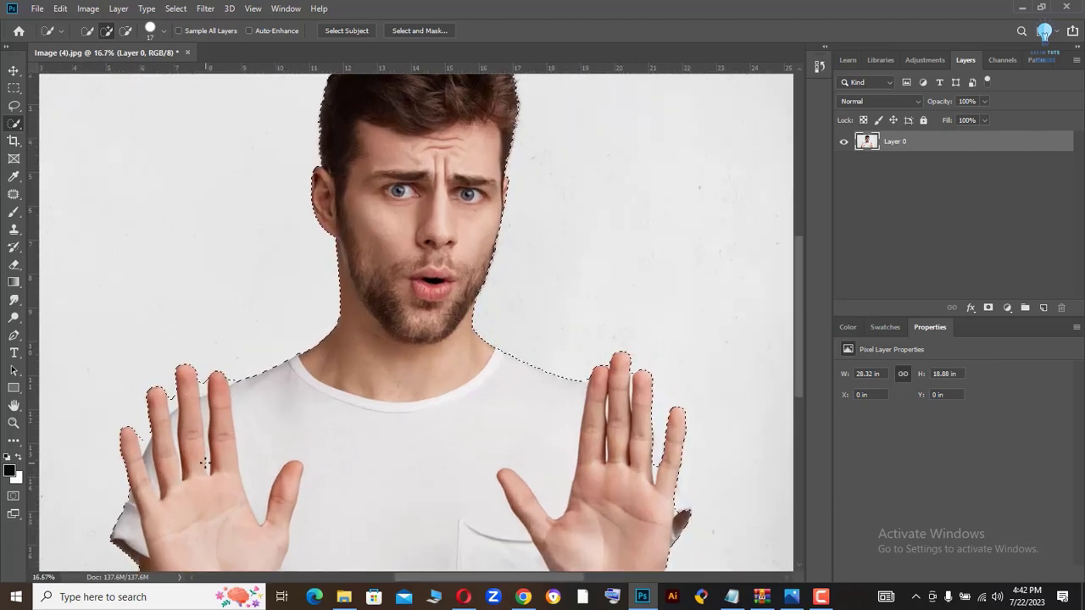
# - Zoom in and fix the selection beside the little finger and between ring finger and pinky
pyautogui.hotkey('ctrl', '+')
pyautogui.moveTo(203, 461); pyautogui.dragTo(479, 333)
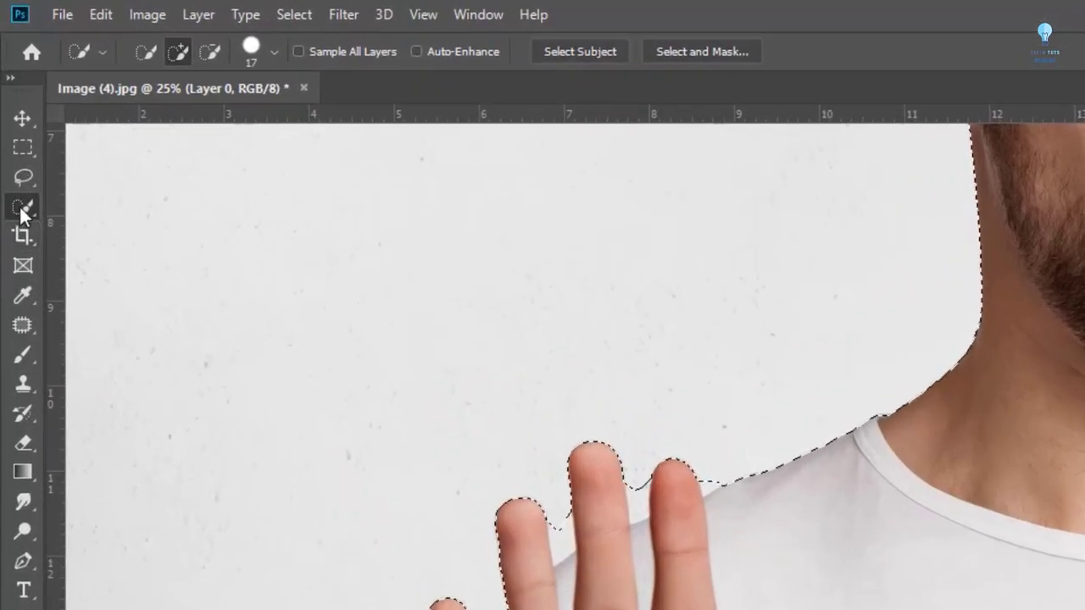
pyautogui.rightClick(20, 208)
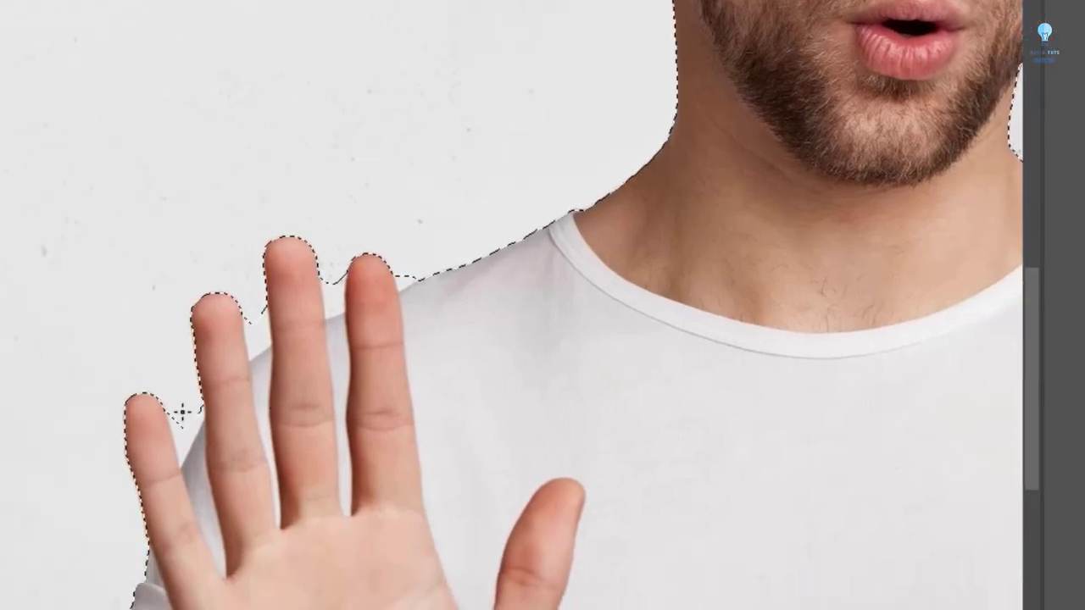
pyautogui.click(184, 428)
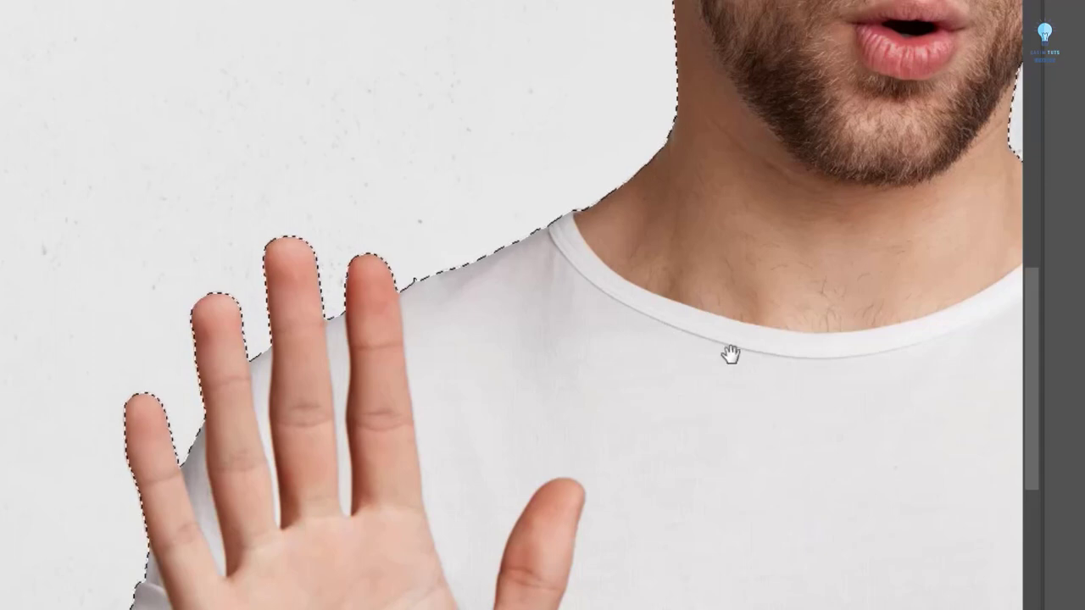
pyautogui.moveTo(731, 354); pyautogui.dragTo(121, 279)
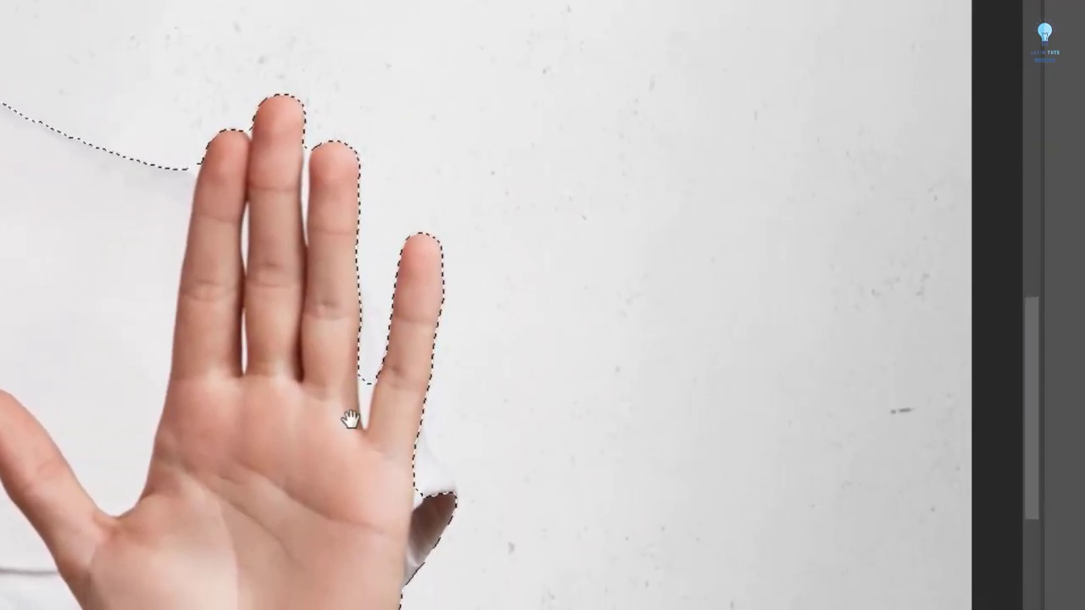
pyautogui.click(368, 373)
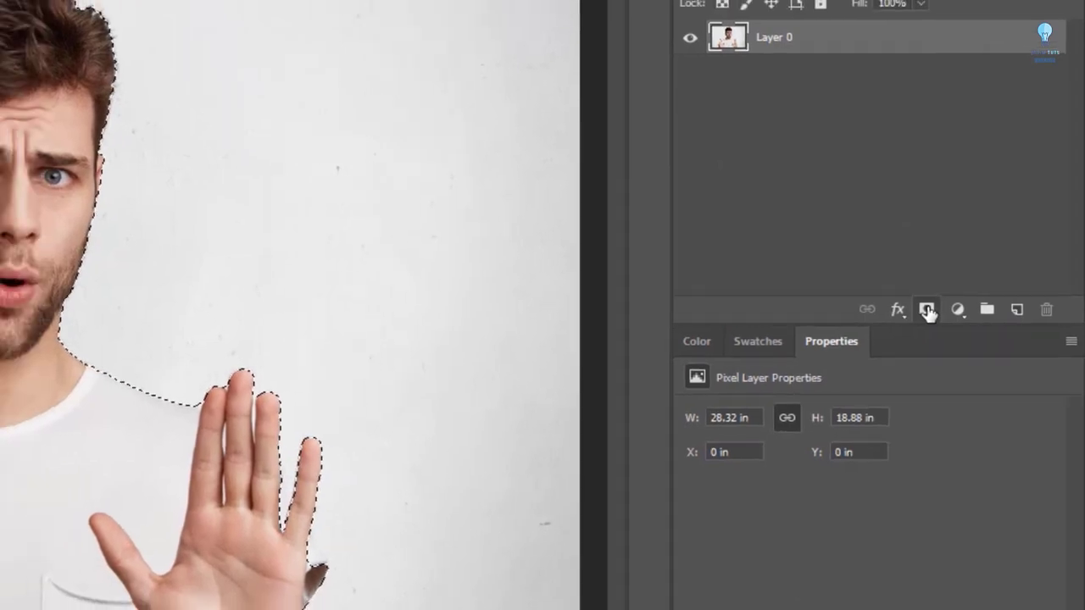
# - Add a layer mask to Layer 0 from the selection, then reselect the subject
pyautogui.click(919, 311)
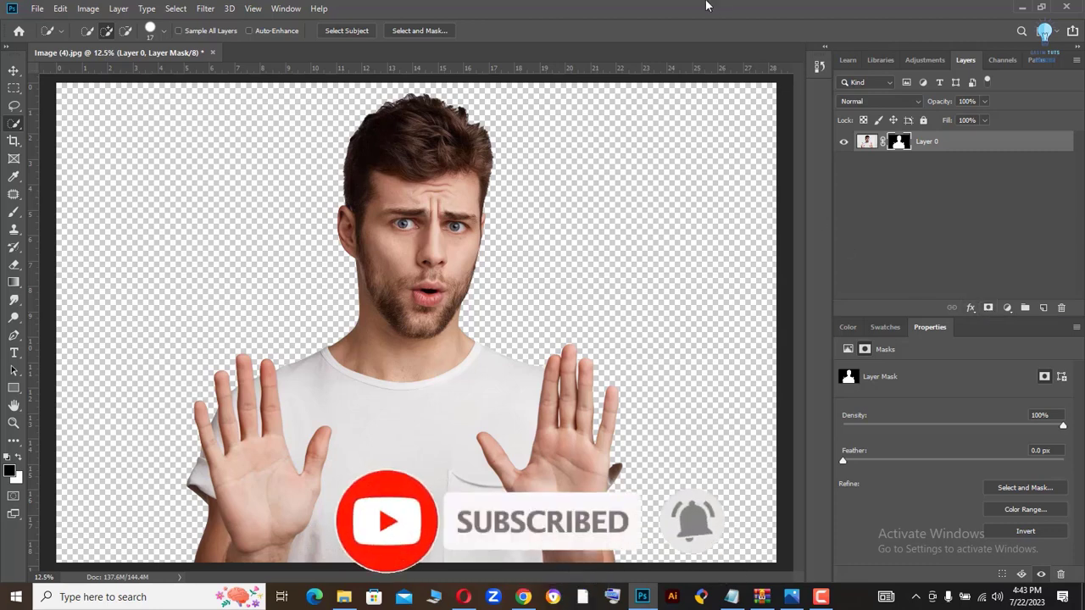
pyautogui.click(175, 9)
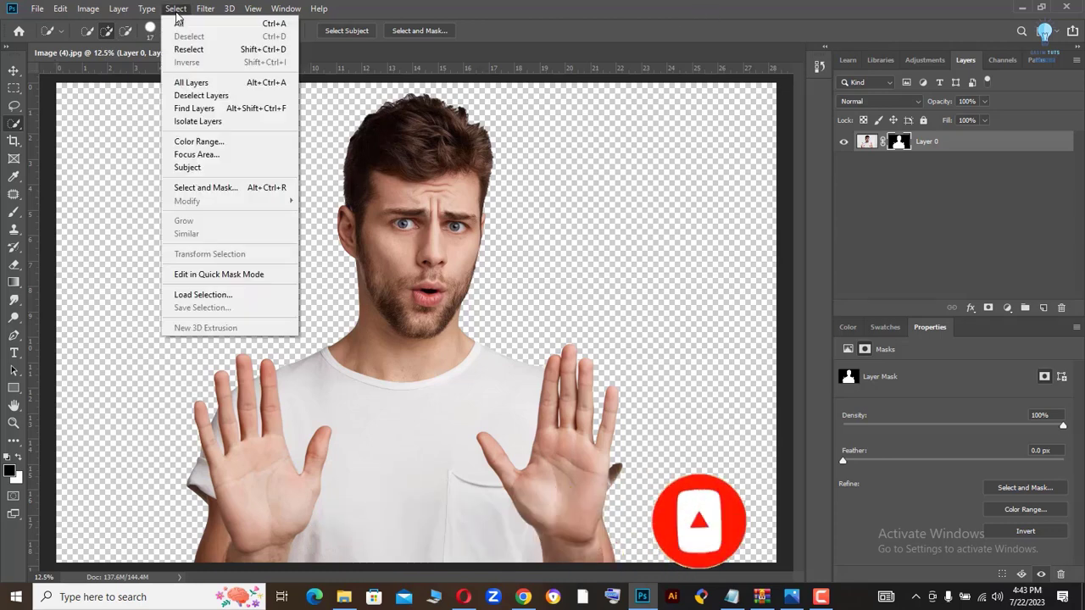
pyautogui.click(212, 168)
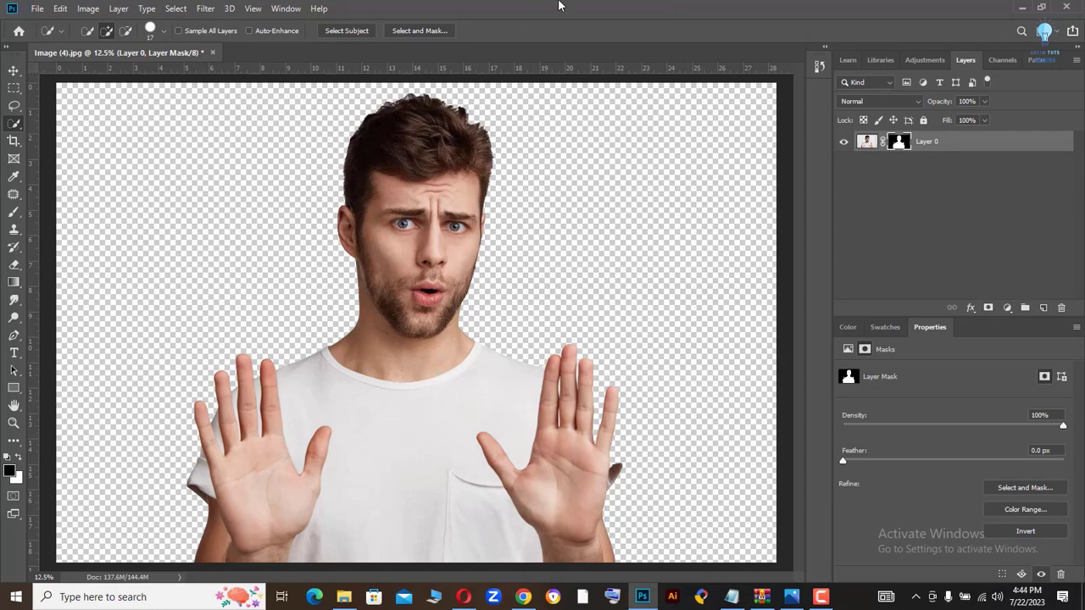
# - Quick Export the cut-out as a PNG named Image (4) to the Desktop
pyautogui.click(37, 12)
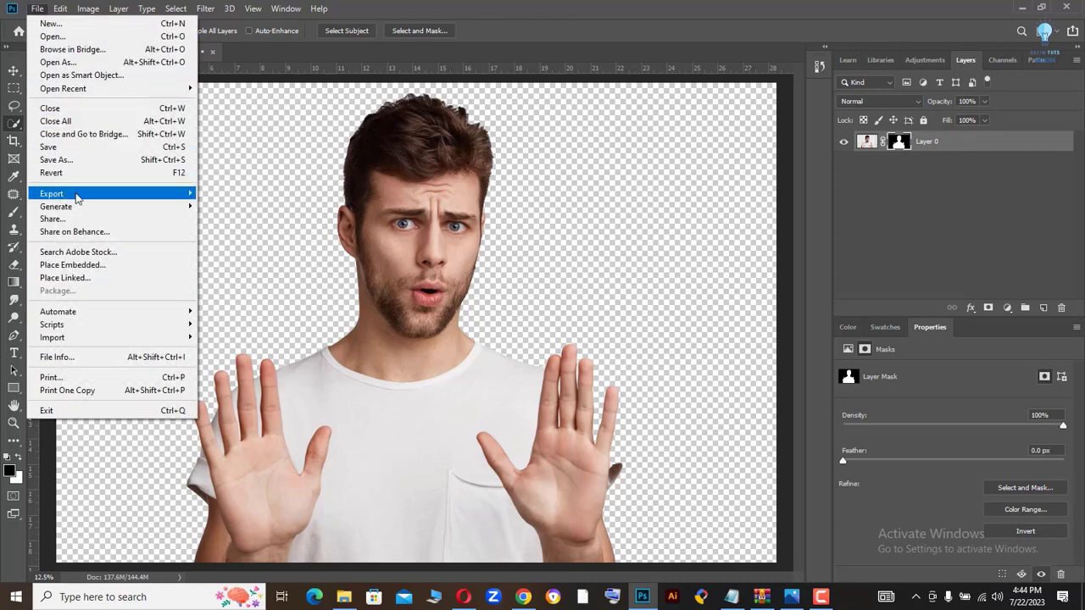
pyautogui.moveTo(52, 194)
pyautogui.click(246, 194)
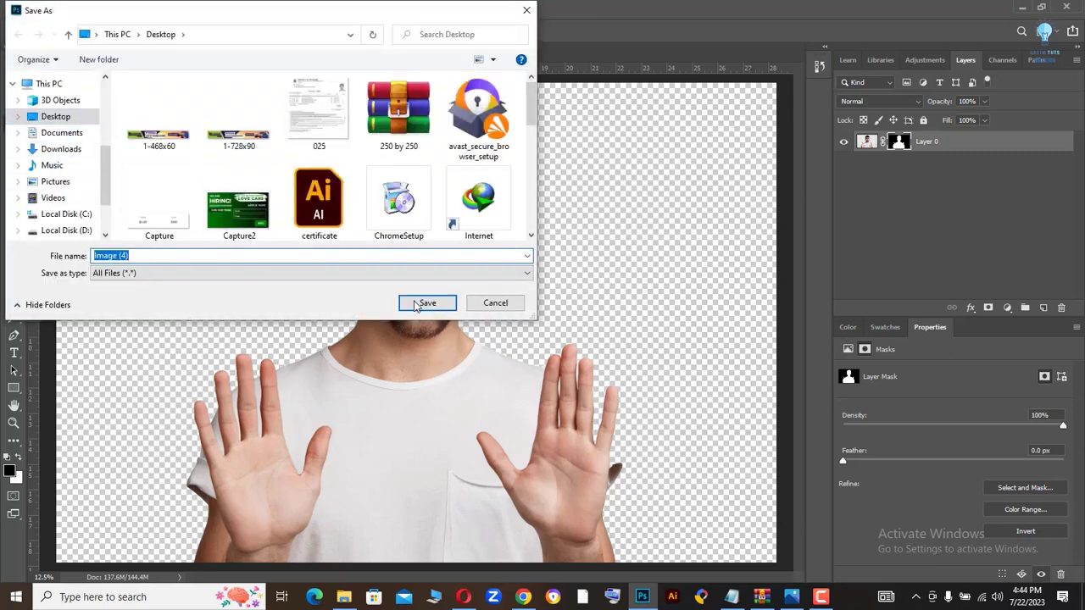
pyautogui.click(427, 303)
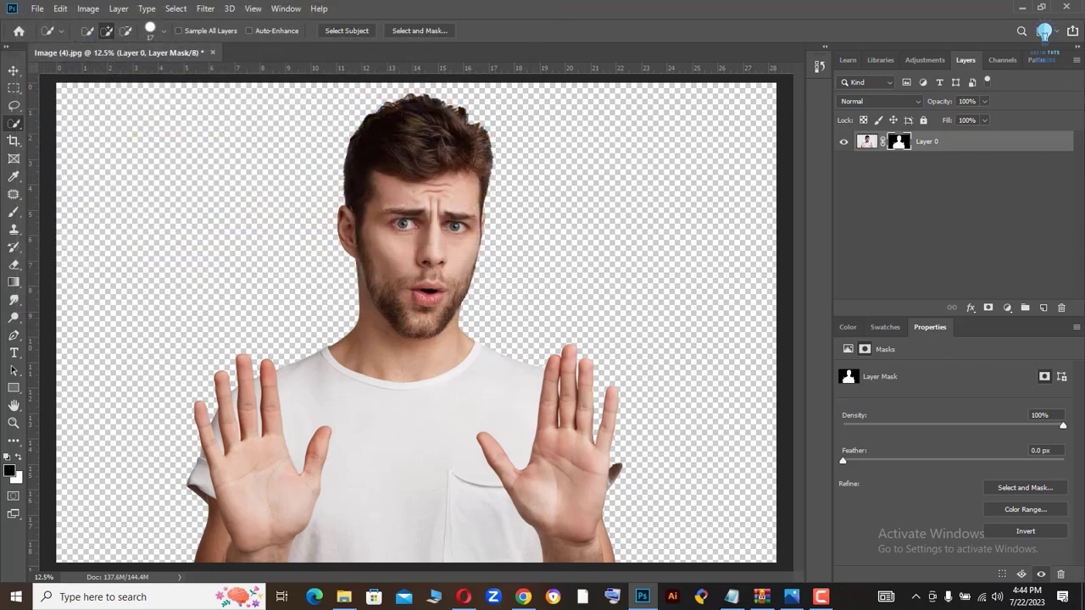
# - Minimise Photoshop and open Image (4).png from the desktop in Photos
pyautogui.click(1030, 10)
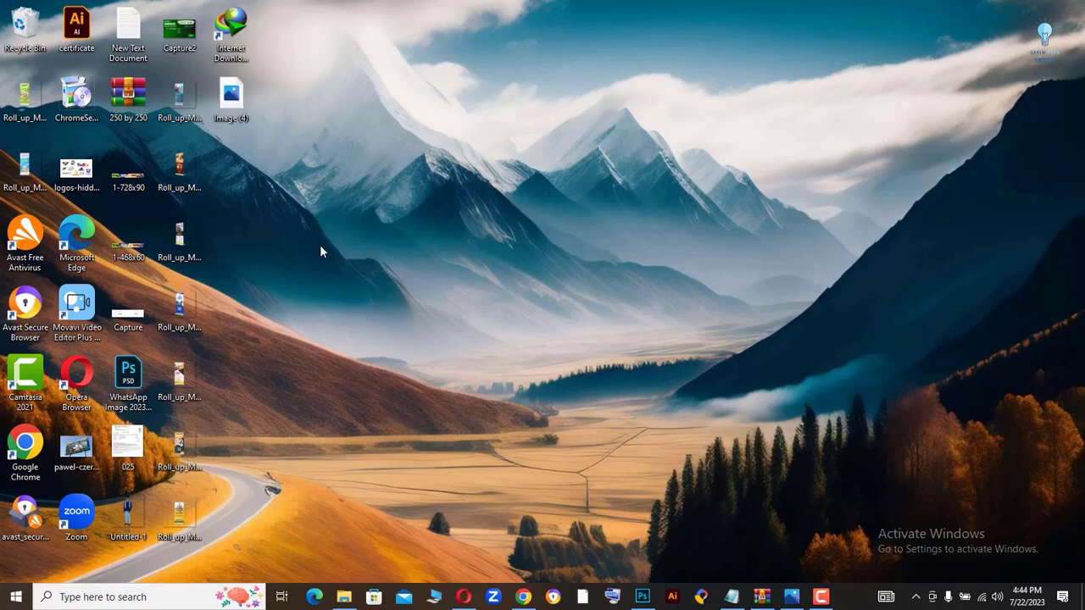
pyautogui.doubleClick(239, 102)
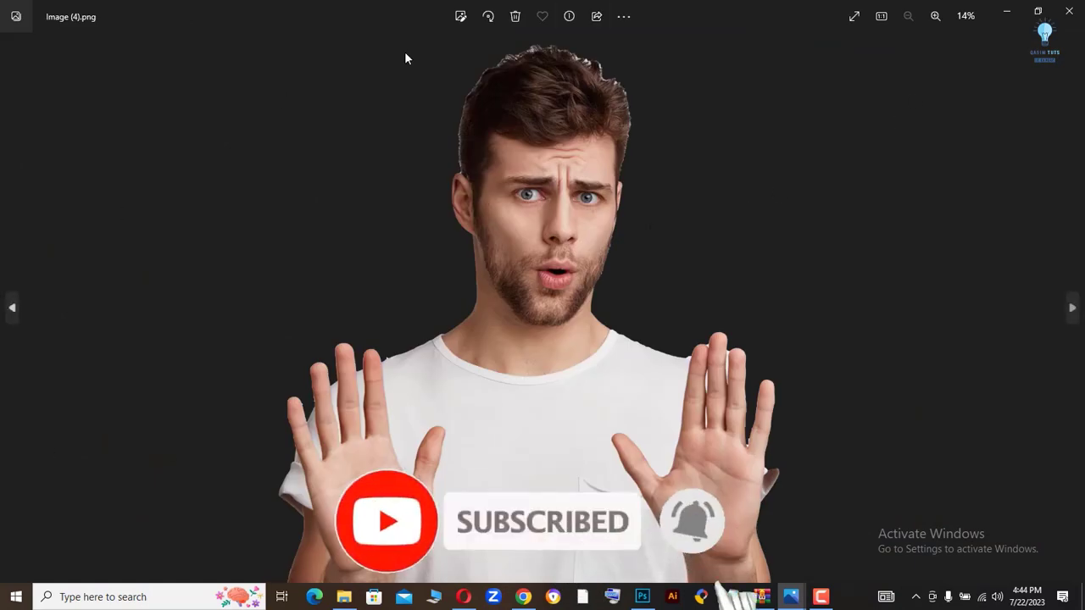
pyautogui.scroll(2, 551, 66)
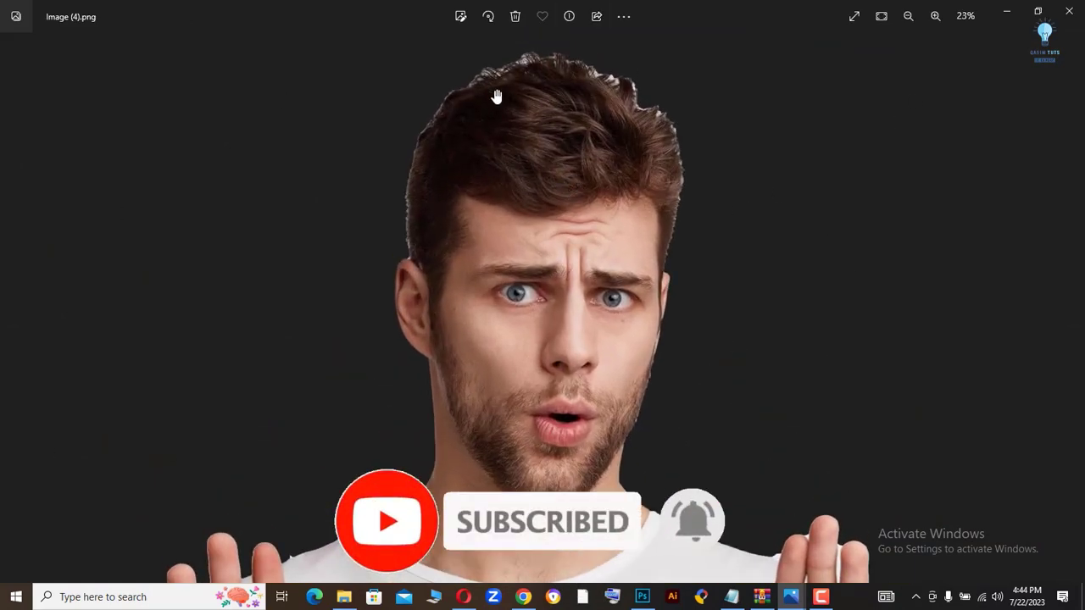
pyautogui.scroll(1, 497, 92)
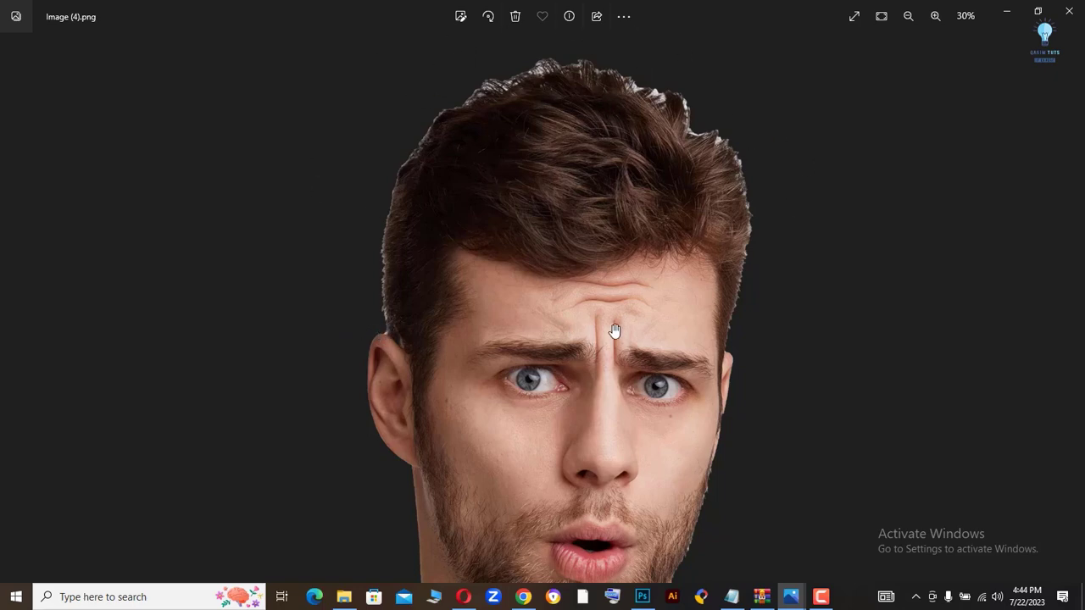
pyautogui.scroll(-1, 615, 330)
pyautogui.scroll(-2, 617, 329)
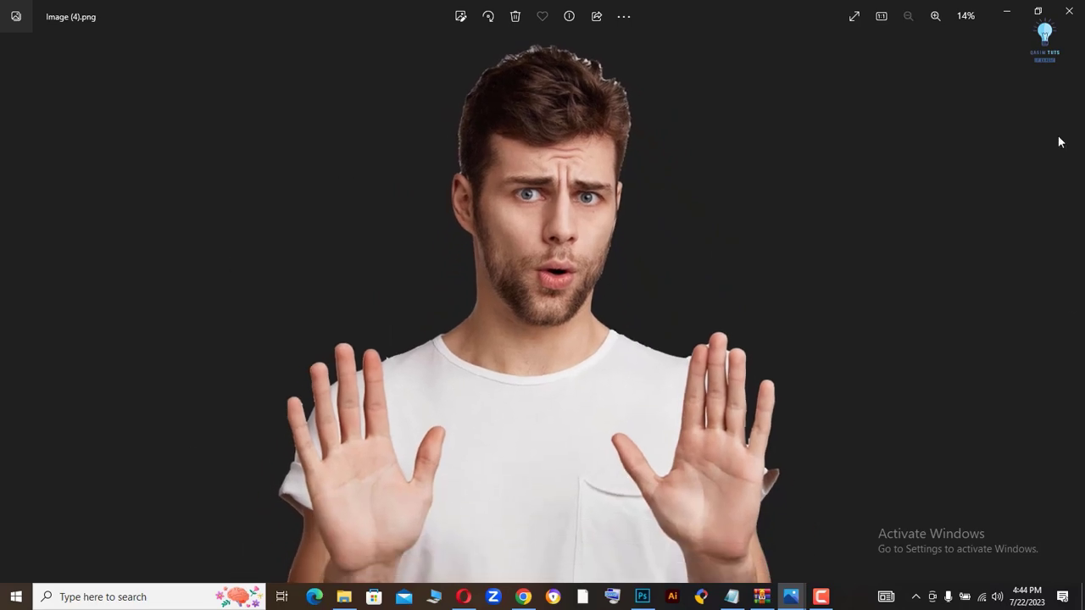
# - Close the Photos viewer to return to the Windows Desktop
pyautogui.click(1069, 10)
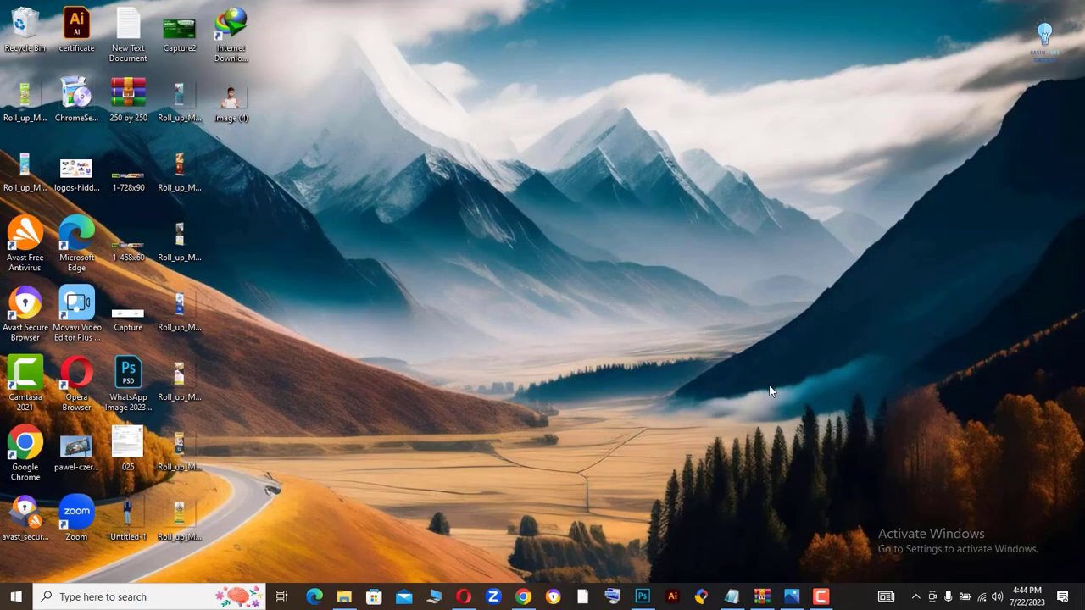